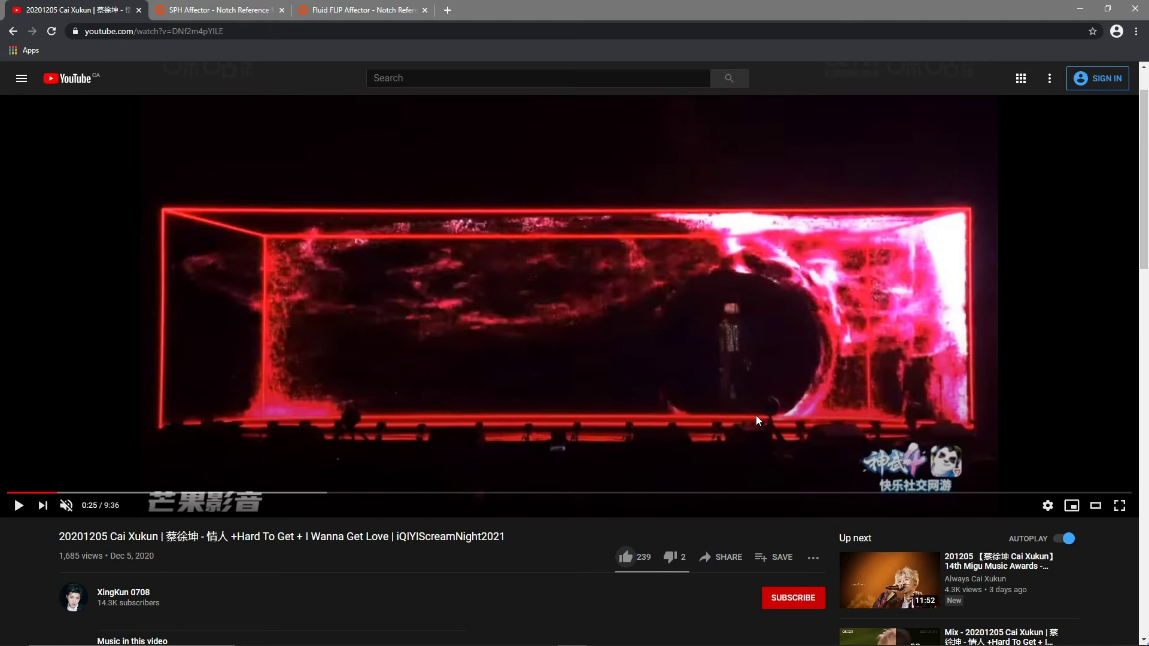
Switch to Notch Builder and pan the cCC.dfx nodegraph across the Basic setup, Particle Speed and Particle groups
{"action": "key", "text": "alt+Tab"}
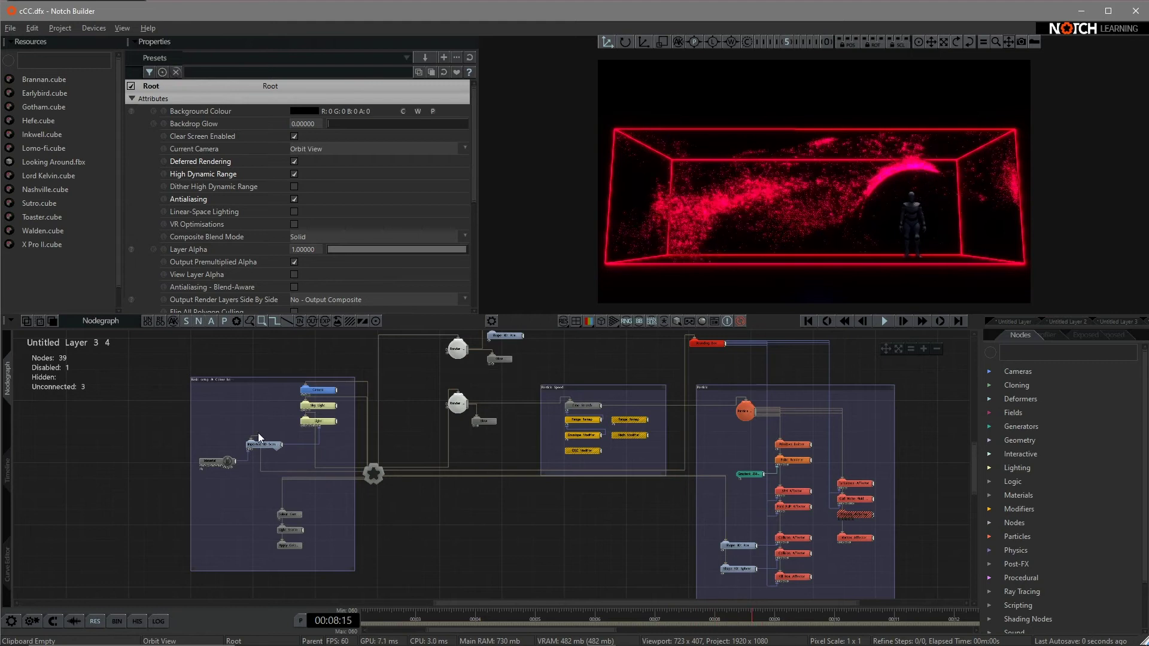
{"action": "scroll", "coordinate": [220, 394], "scroll_direction": "up", "scroll_amount": 3}
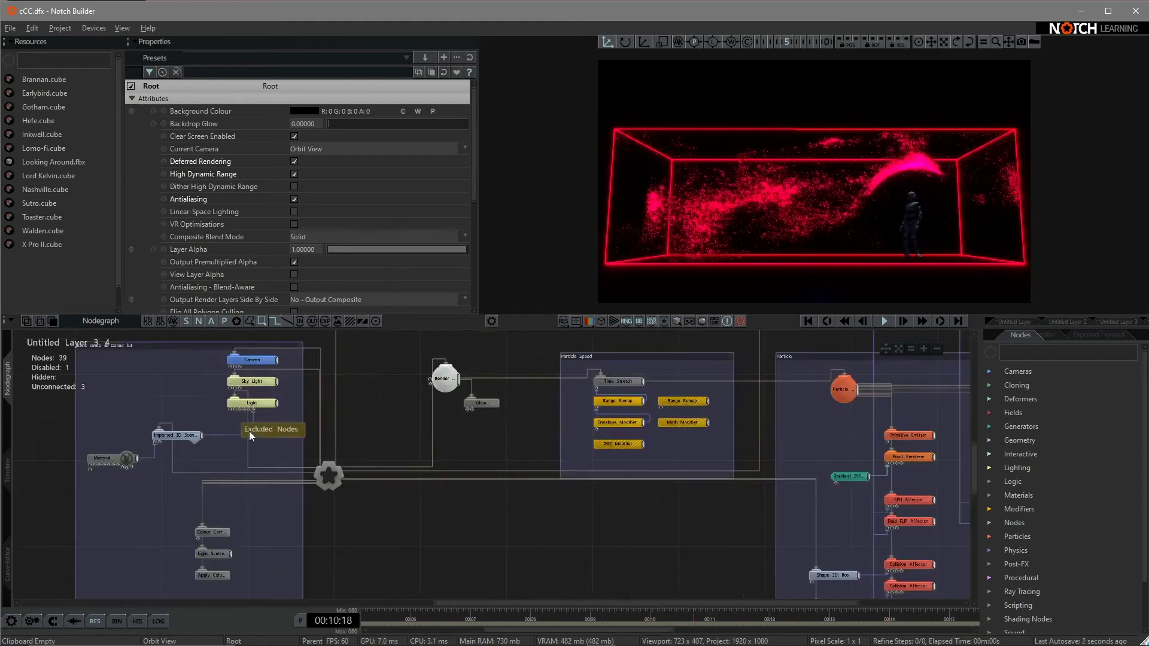
{"action": "middle_click_drag", "start_coordinate": [557, 464], "coordinate": [485, 464]}
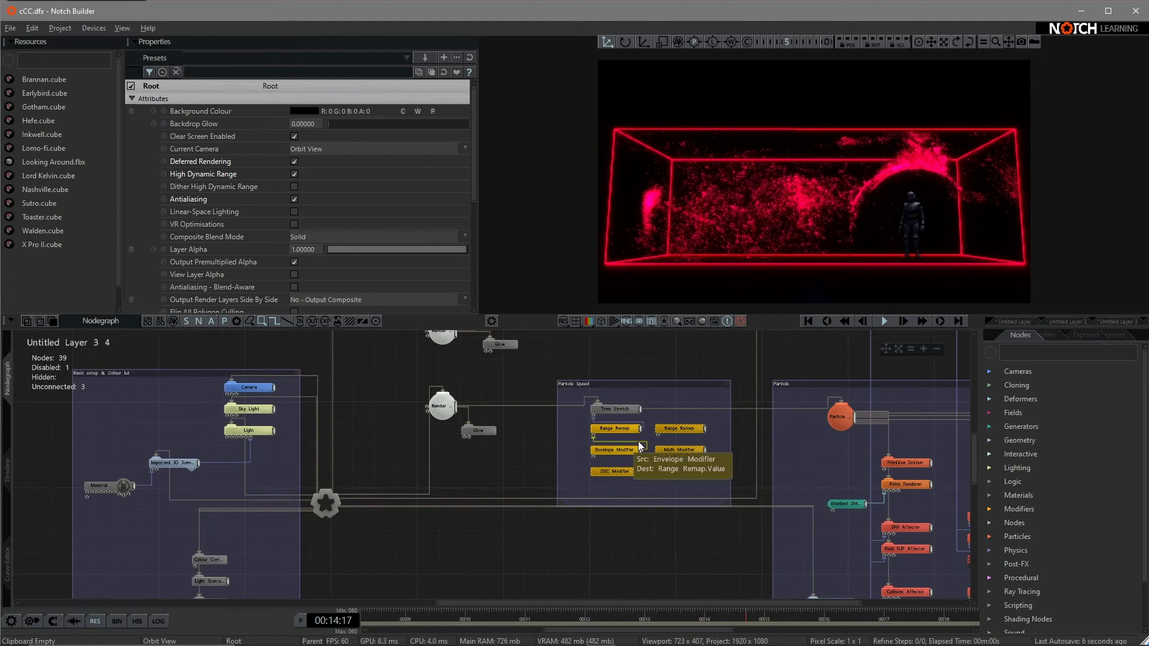
{"action": "middle_click_drag", "start_coordinate": [721, 452], "coordinate": [579, 438]}
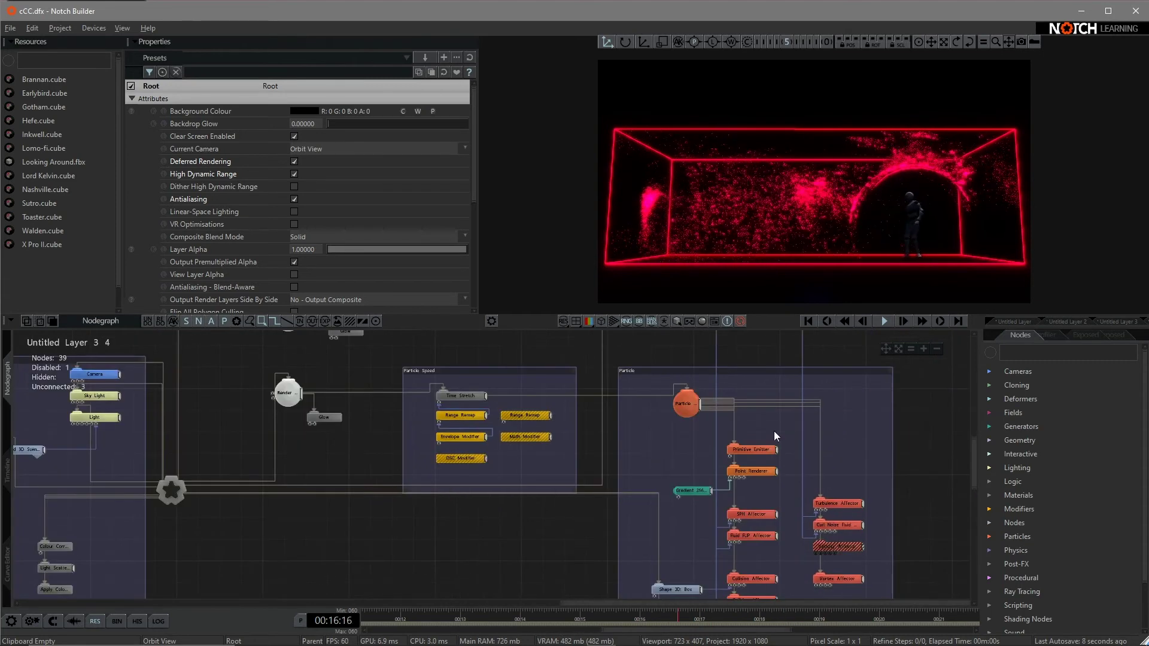
{"action": "middle_click_drag", "start_coordinate": [642, 449], "coordinate": [743, 460]}
{"action": "scroll", "coordinate": [630, 518], "scroll_direction": "down", "scroll_amount": 3}
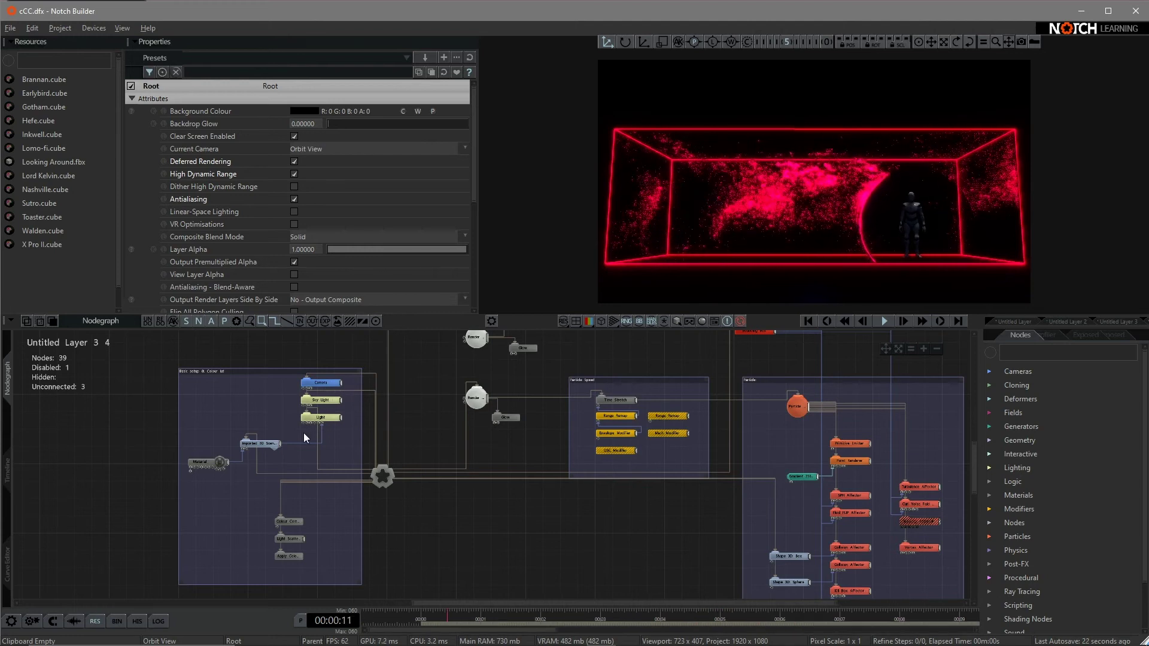
{"action": "left_click_drag", "start_coordinate": [314, 507], "coordinate": [270, 581]}
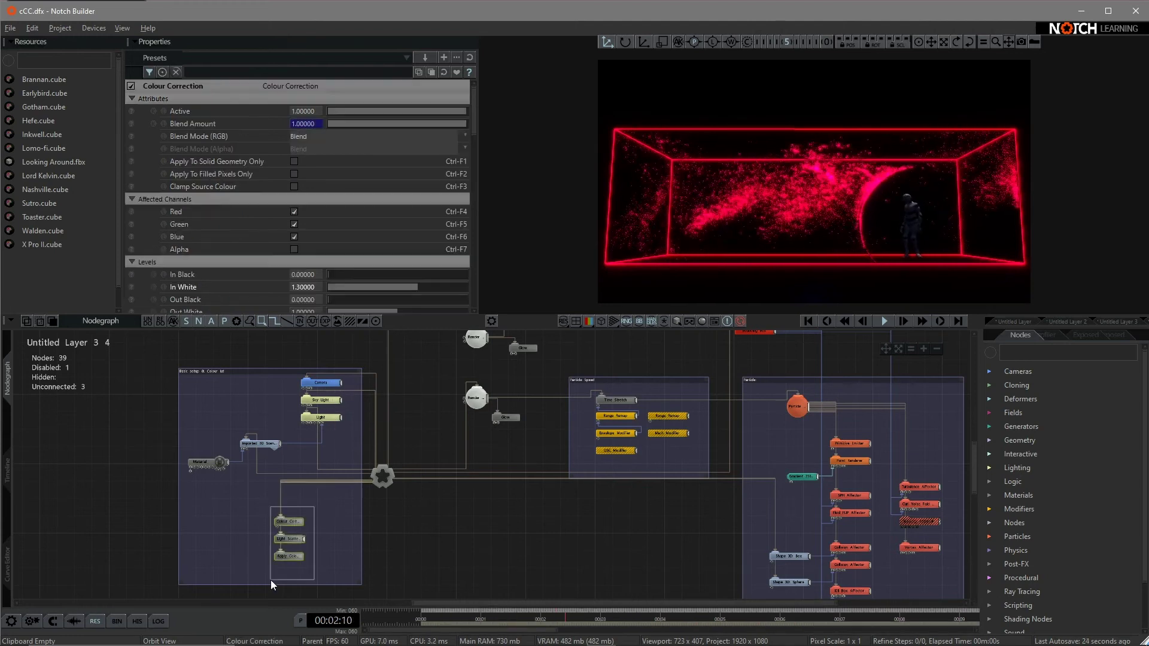
{"action": "left_click", "coordinate": [376, 521]}
{"action": "scroll", "coordinate": [548, 534], "scroll_direction": "up", "scroll_amount": 3}
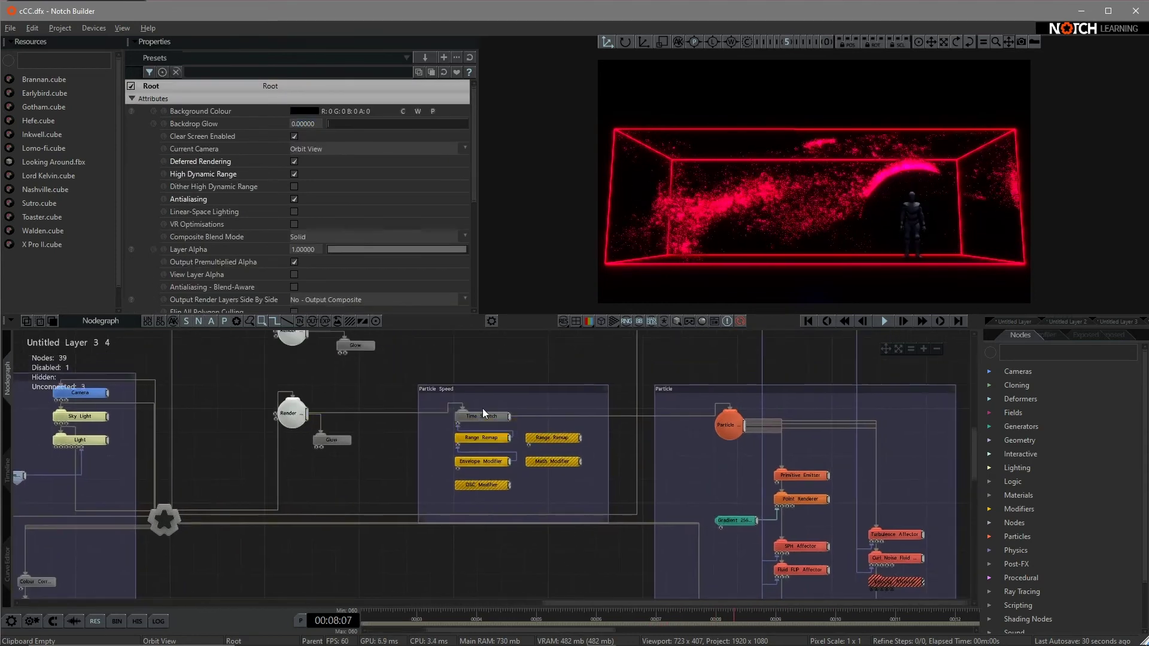
Check Time Stretch, then raise the Envelope Modifier Value to speed up the particles and reset it to 0
{"action": "left_click", "coordinate": [467, 416]}
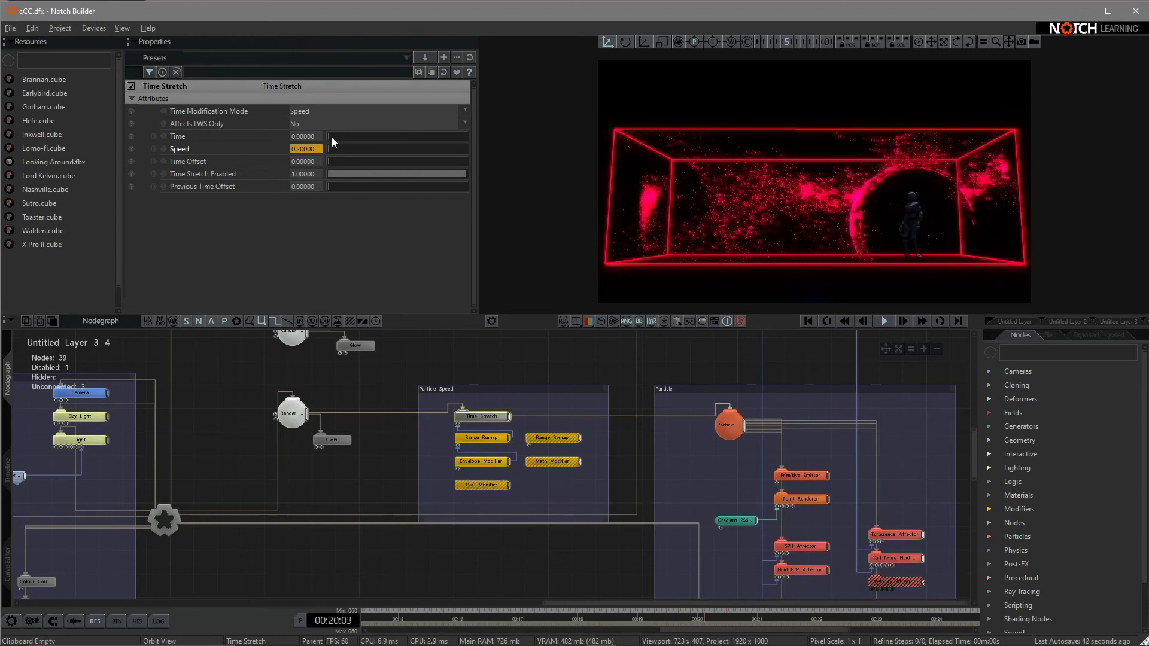
{"action": "left_click", "coordinate": [477, 458]}
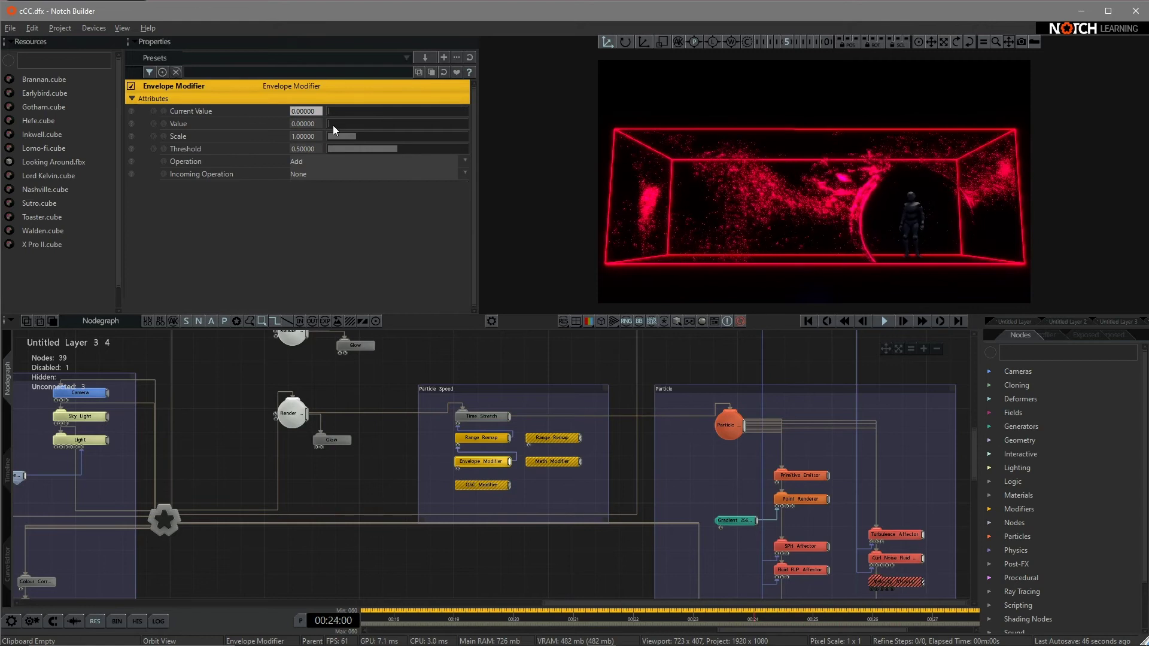
{"action": "left_click_drag", "start_coordinate": [331, 124], "coordinate": [464, 125]}
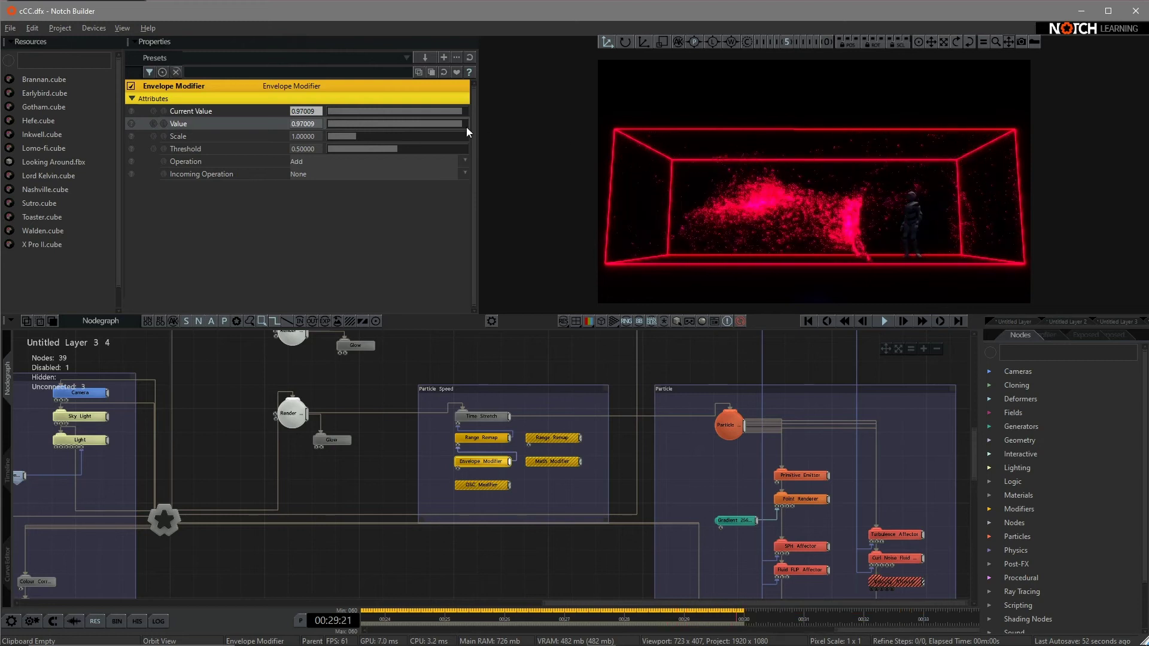
{"action": "left_click_drag", "start_coordinate": [462, 123], "coordinate": [328, 128]}
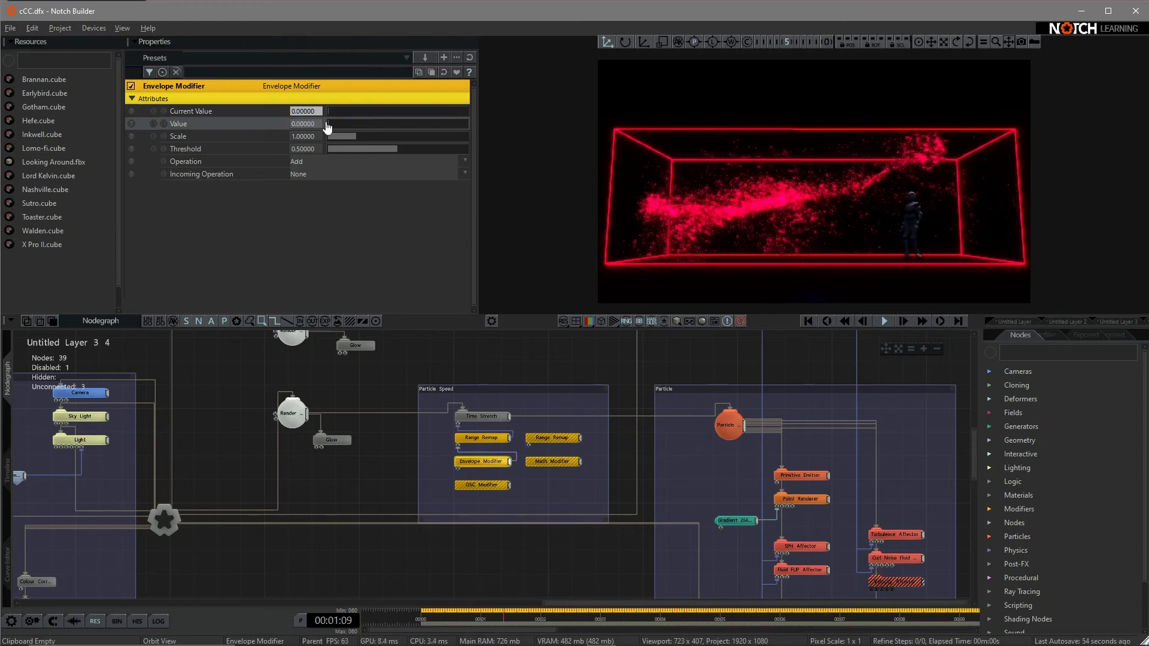
{"action": "left_click", "coordinate": [609, 461]}
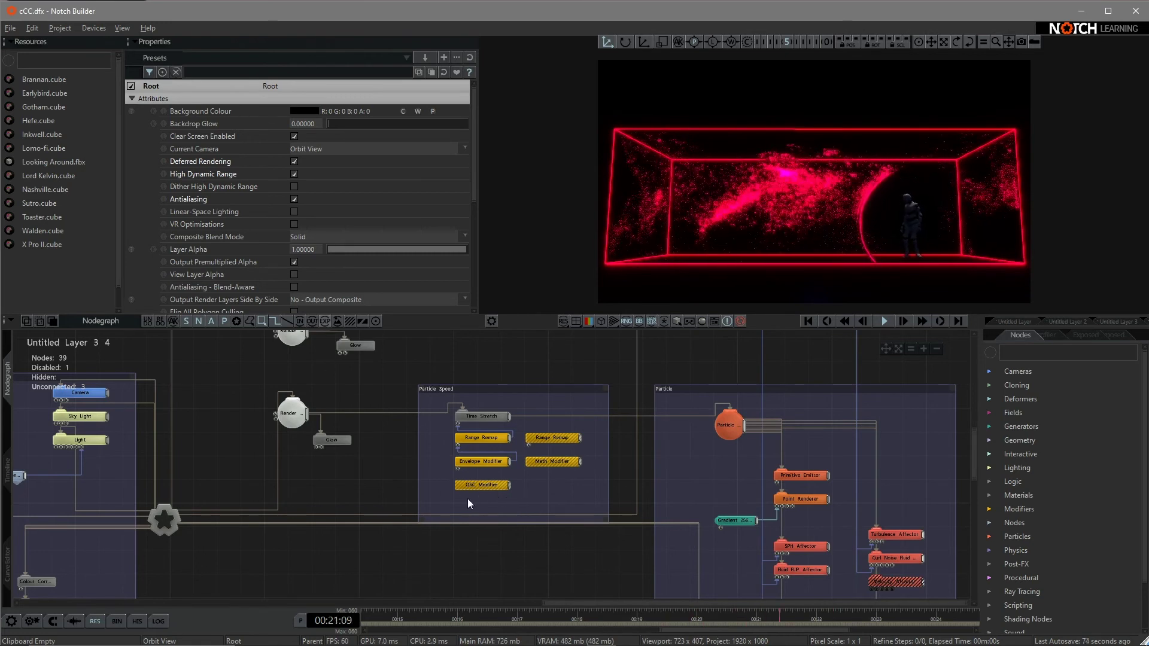
{"action": "middle_click_drag", "start_coordinate": [608, 489], "coordinate": [587, 477]}
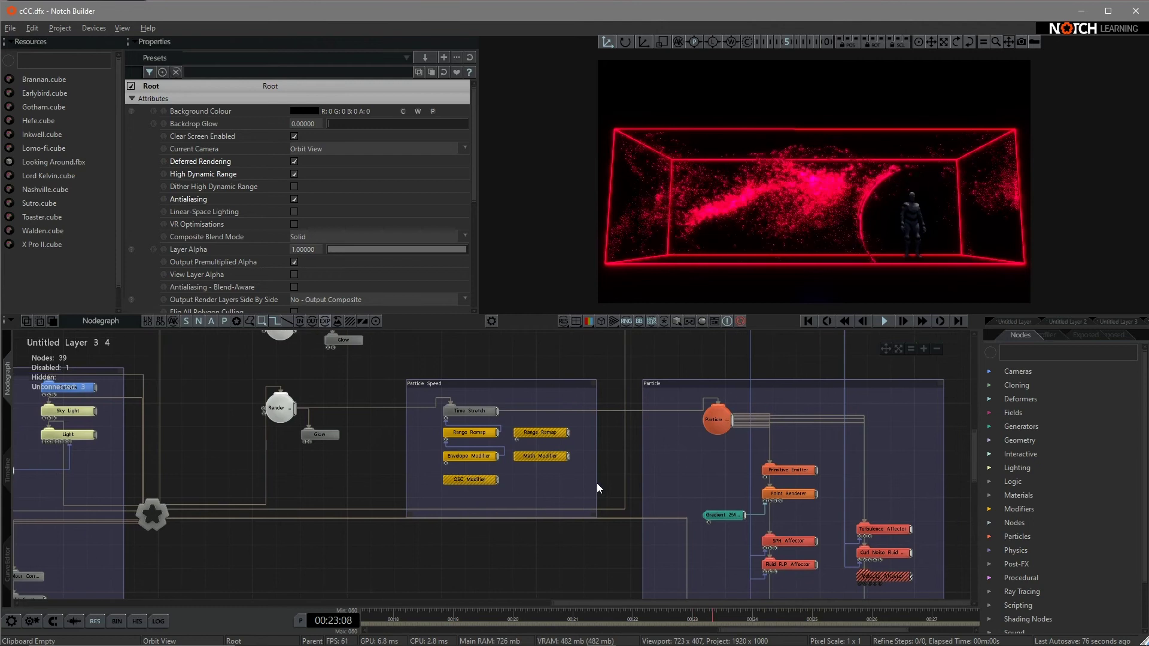
{"action": "left_click", "coordinate": [560, 456]}
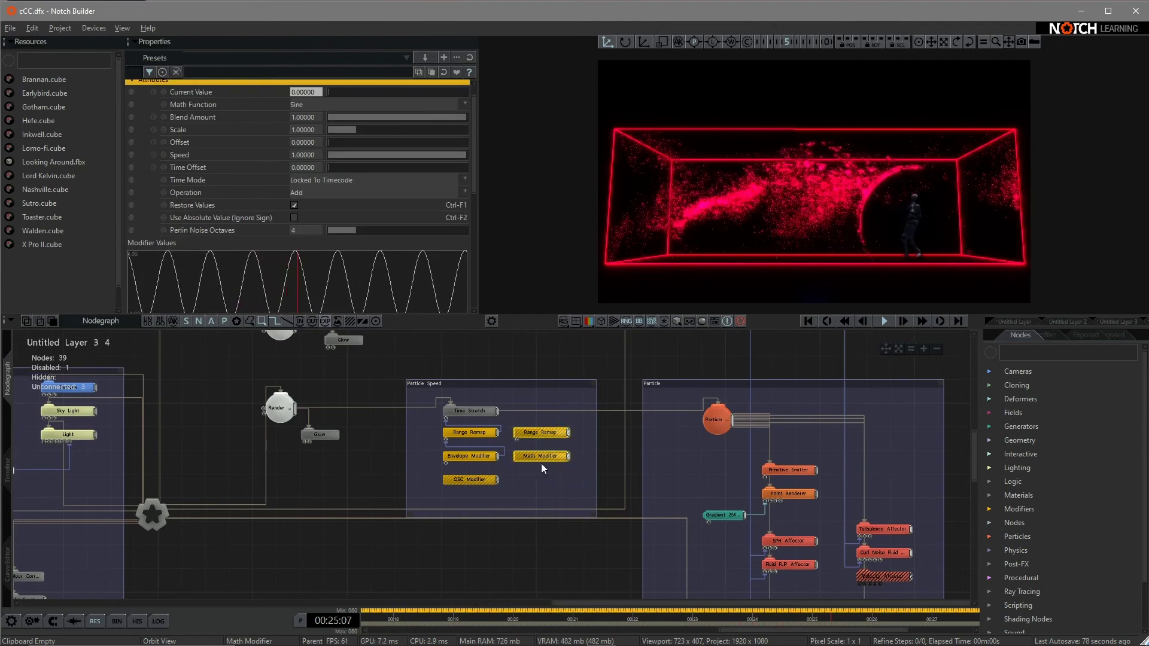
{"action": "left_click", "coordinate": [466, 413]}
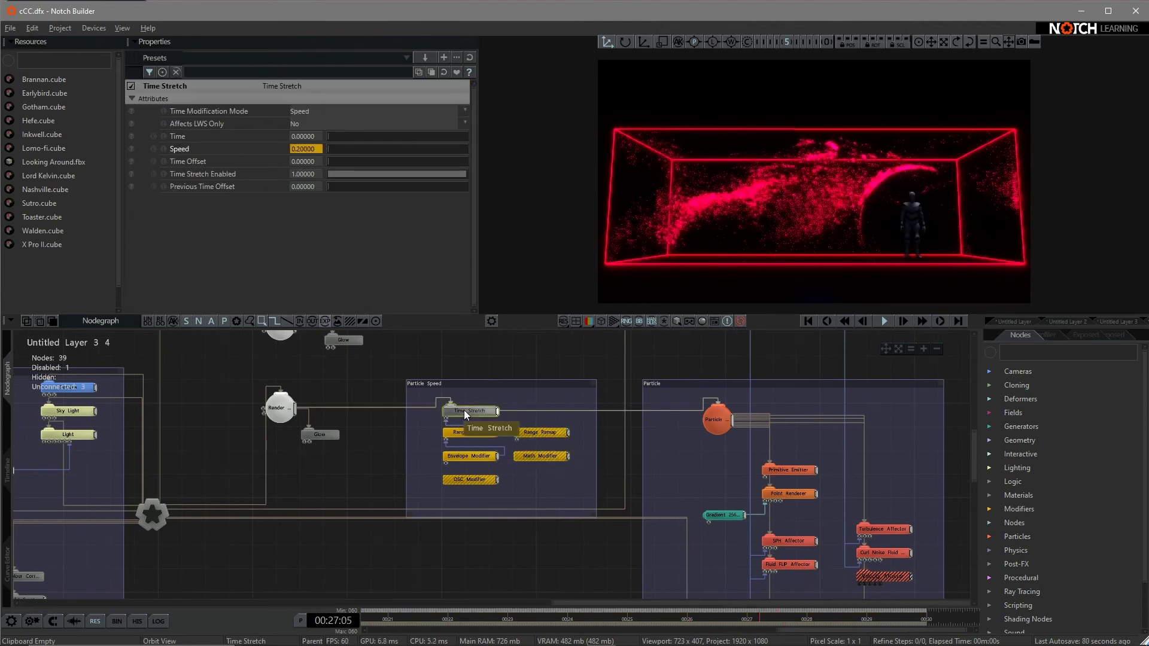
{"action": "left_click", "coordinate": [615, 461]}
{"action": "scroll", "coordinate": [640, 461], "scroll_direction": "down", "scroll_amount": 1}
{"action": "middle_click_drag", "start_coordinate": [632, 461], "coordinate": [460, 405]}
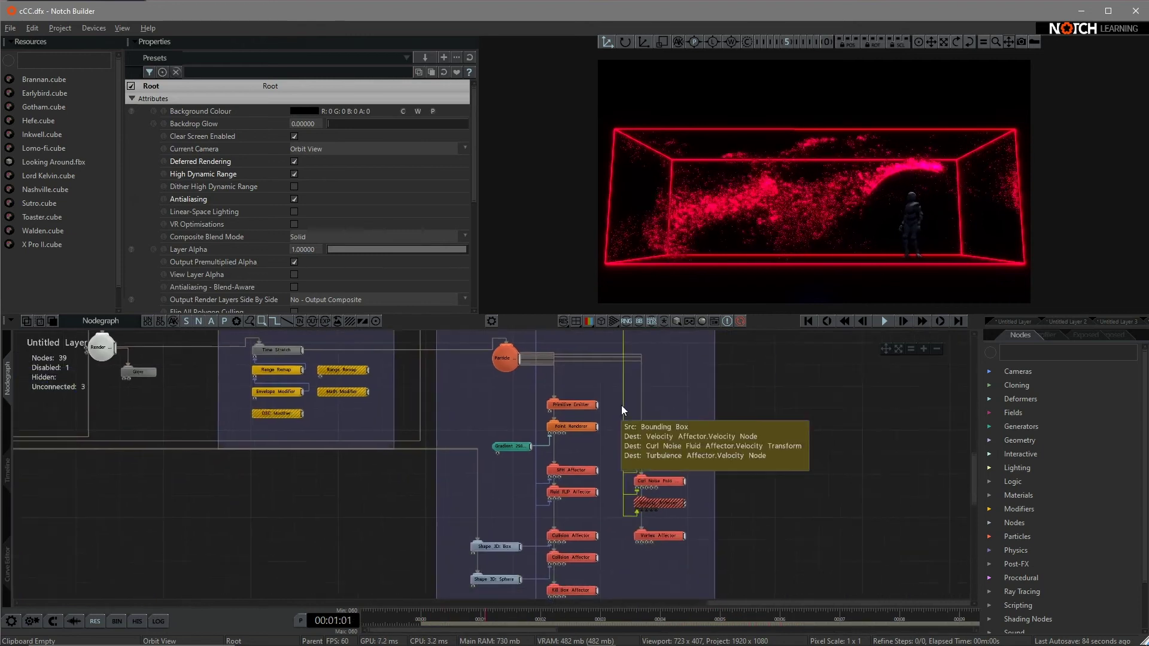
{"action": "middle_click_drag", "start_coordinate": [650, 454], "coordinate": [655, 401]}
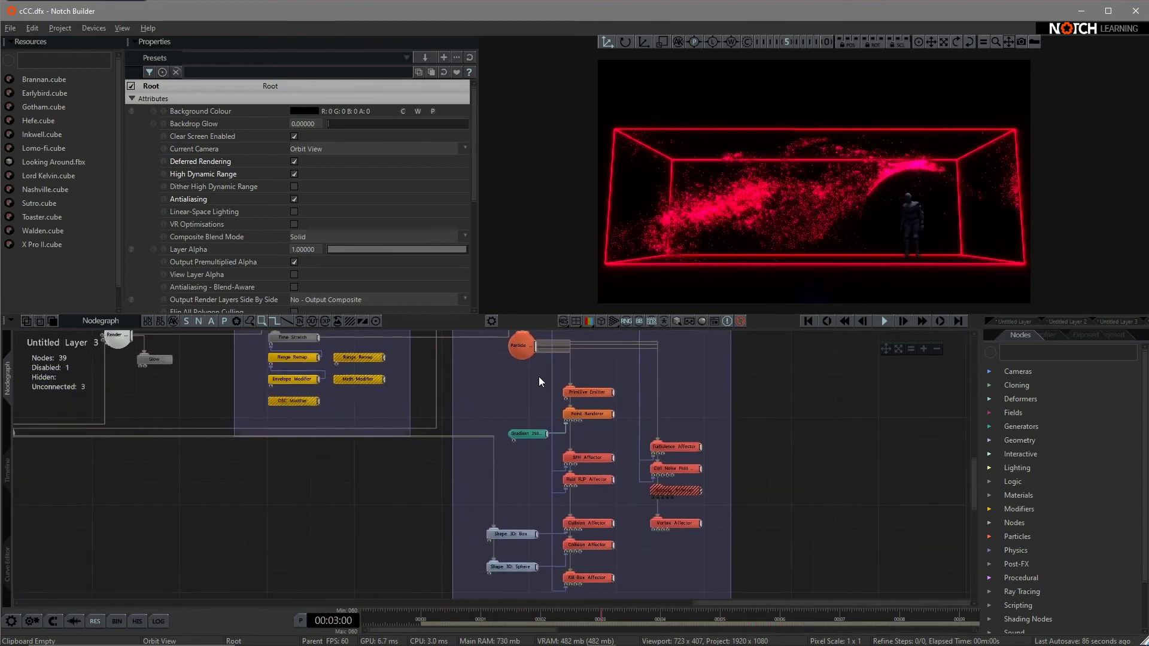
{"action": "middle_click_drag", "start_coordinate": [531, 384], "coordinate": [533, 392]}
{"action": "left_click", "coordinate": [527, 450]}
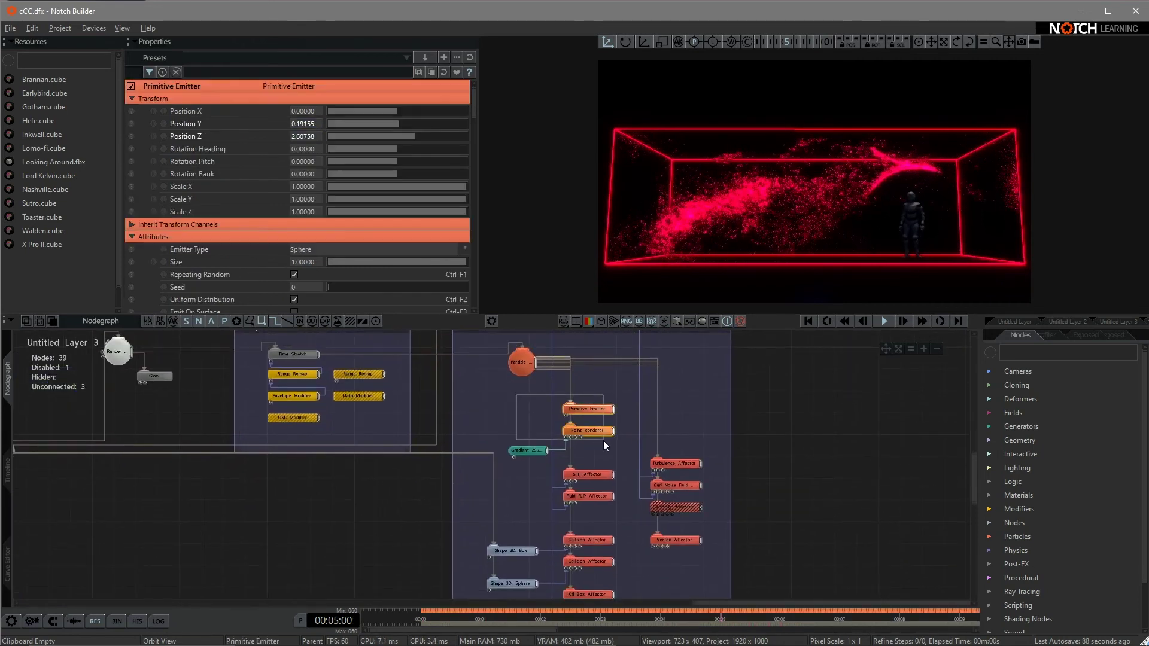
{"action": "left_click", "coordinate": [610, 449]}
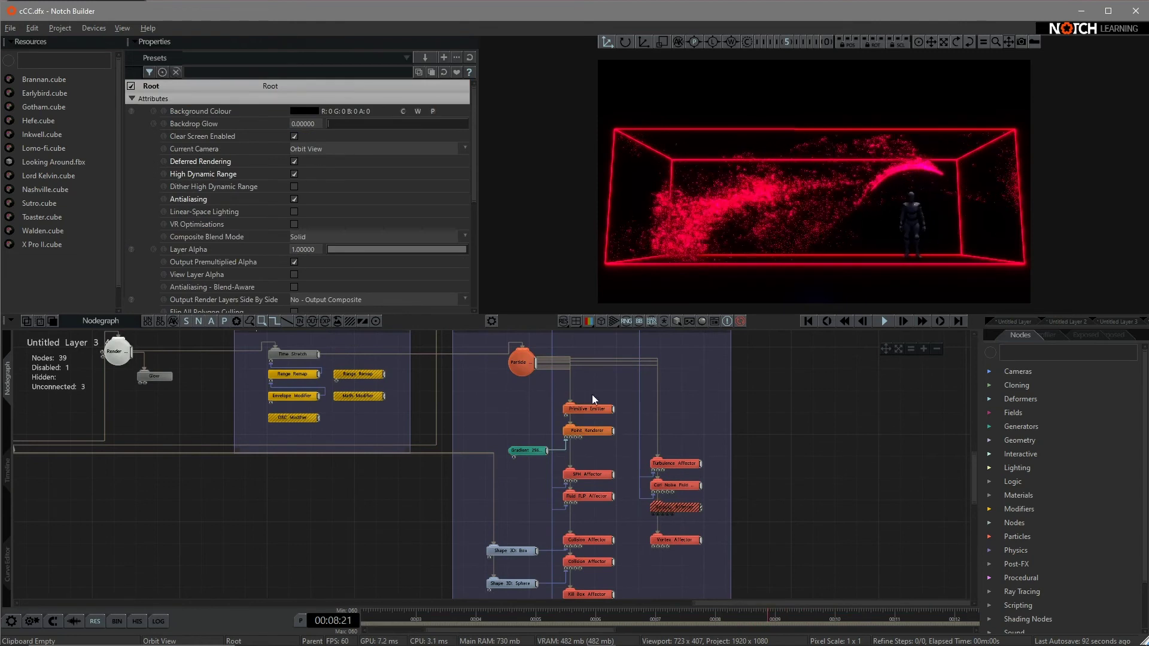
{"action": "left_click_drag", "start_coordinate": [593, 394], "coordinate": [621, 455]}
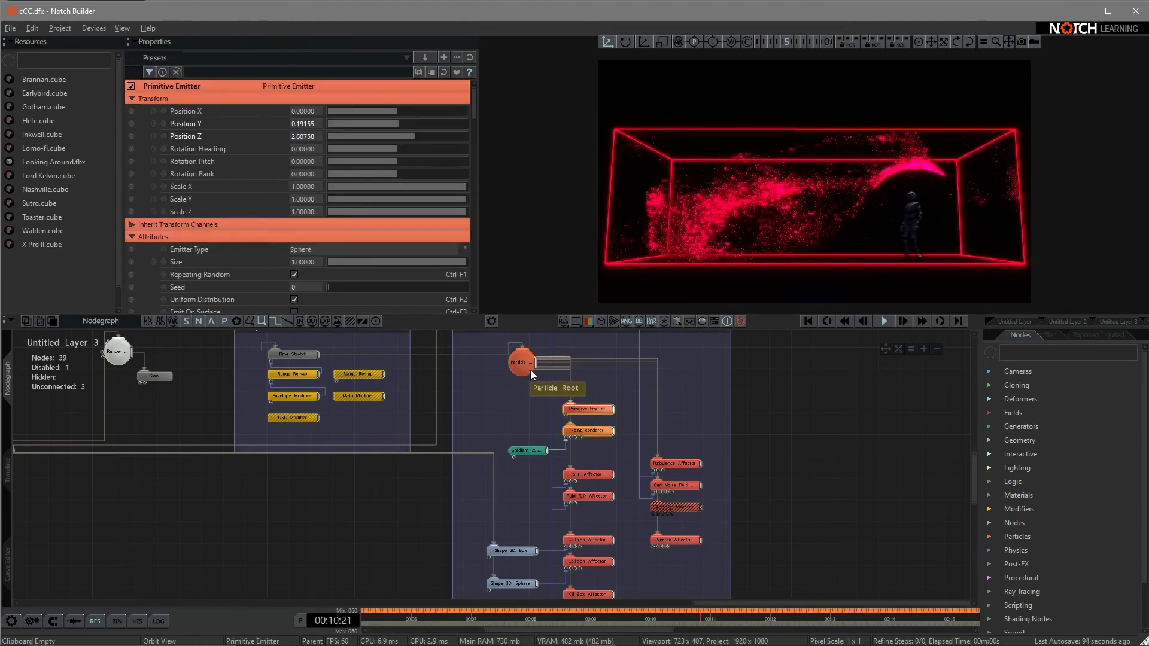
{"action": "middle_click_drag", "start_coordinate": [519, 399], "coordinate": [528, 384]}
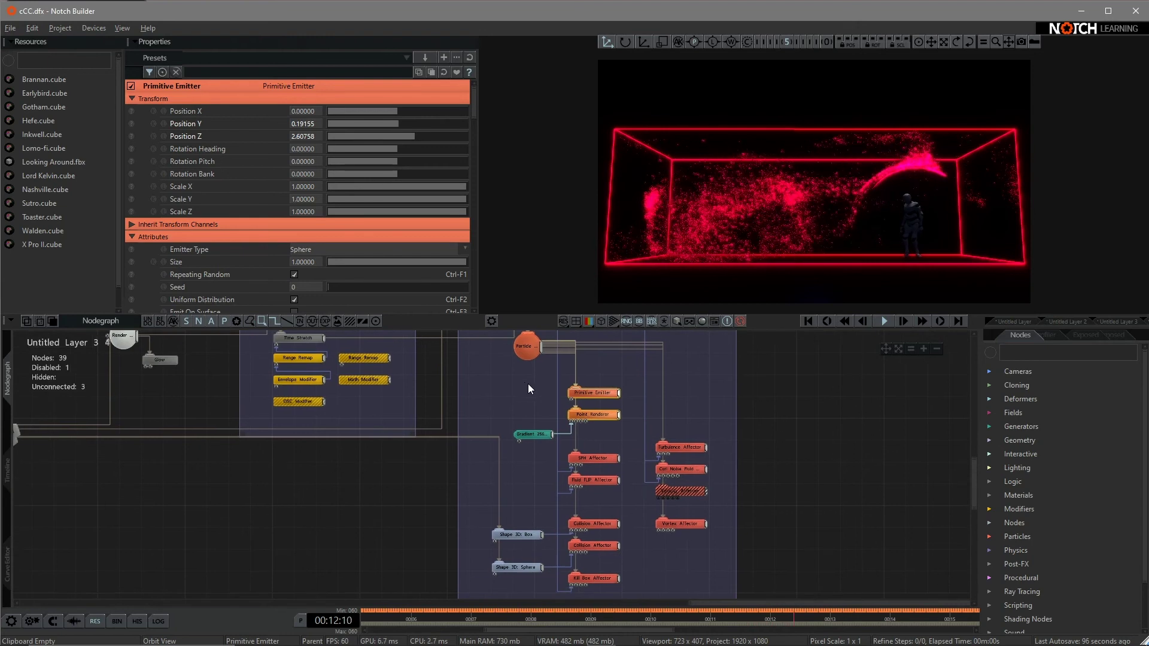
{"action": "left_click", "coordinate": [624, 423]}
{"action": "middle_click_drag", "start_coordinate": [623, 423], "coordinate": [644, 407]}
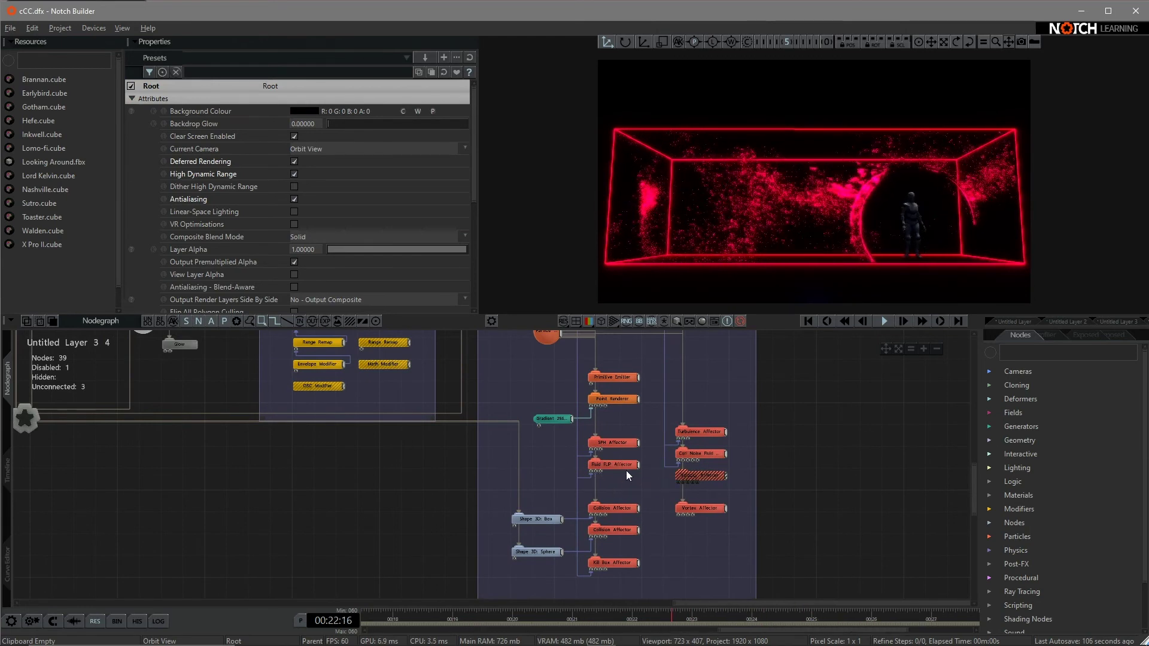
{"action": "middle_click_drag", "start_coordinate": [642, 481], "coordinate": [654, 441]}
{"action": "left_click_drag", "start_coordinate": [654, 455], "coordinate": [628, 537]}
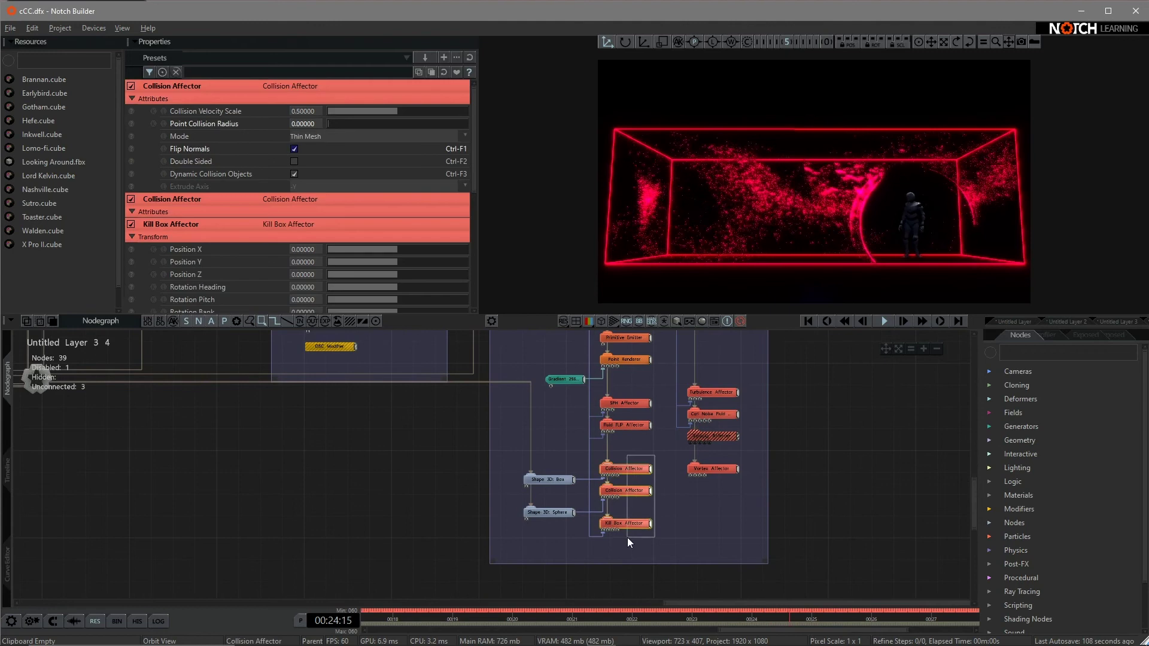
{"action": "left_click", "coordinate": [786, 467]}
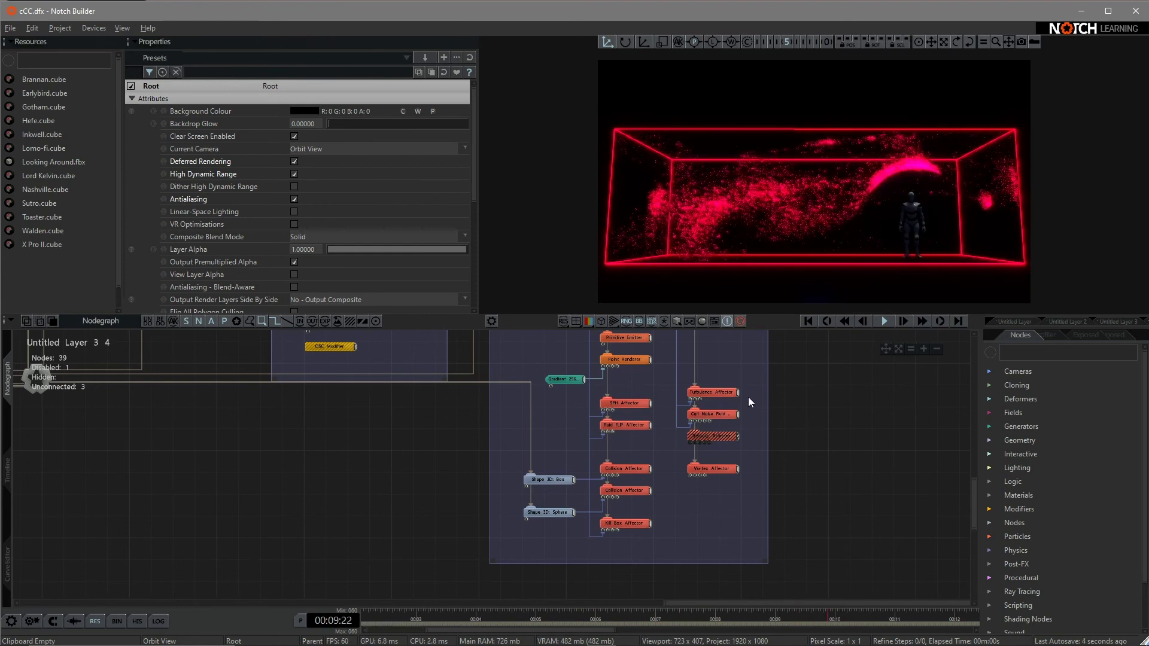
{"action": "left_click_drag", "start_coordinate": [748, 378], "coordinate": [714, 488]}
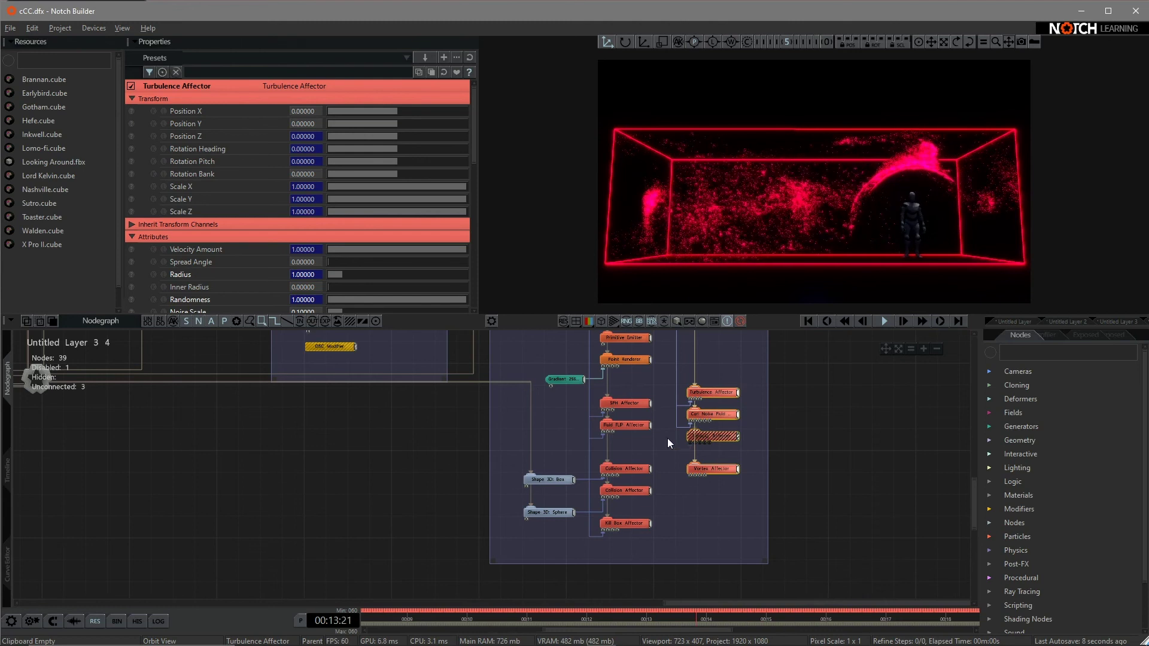
{"action": "middle_click_drag", "start_coordinate": [645, 363], "coordinate": [655, 416]}
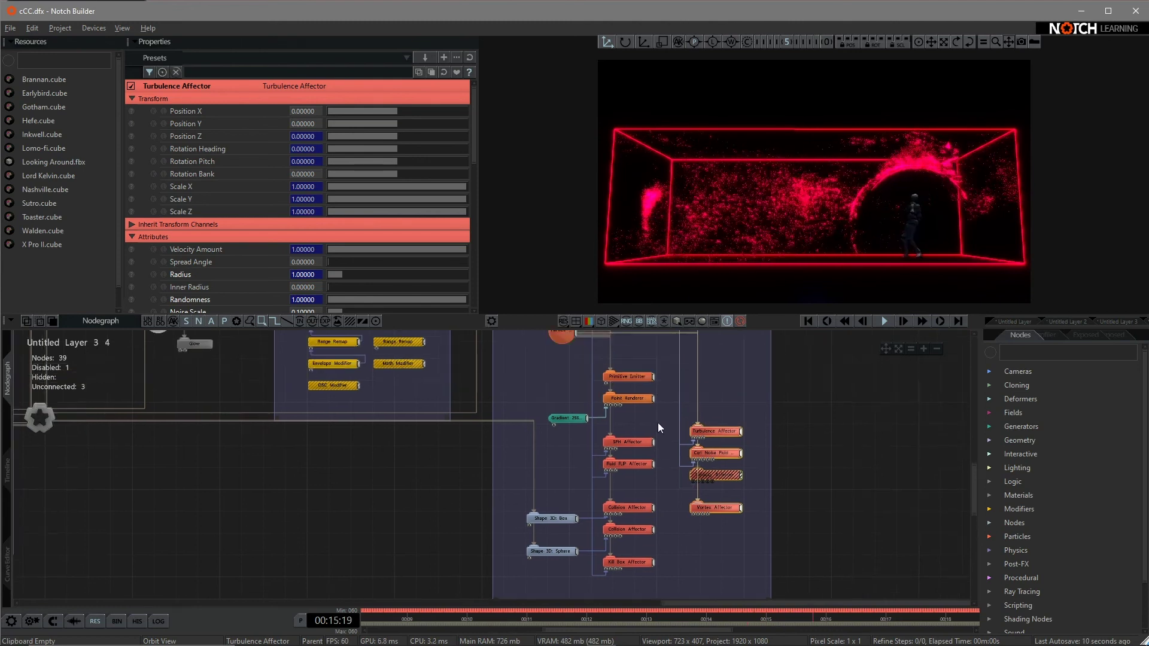
{"action": "left_click", "coordinate": [675, 397]}
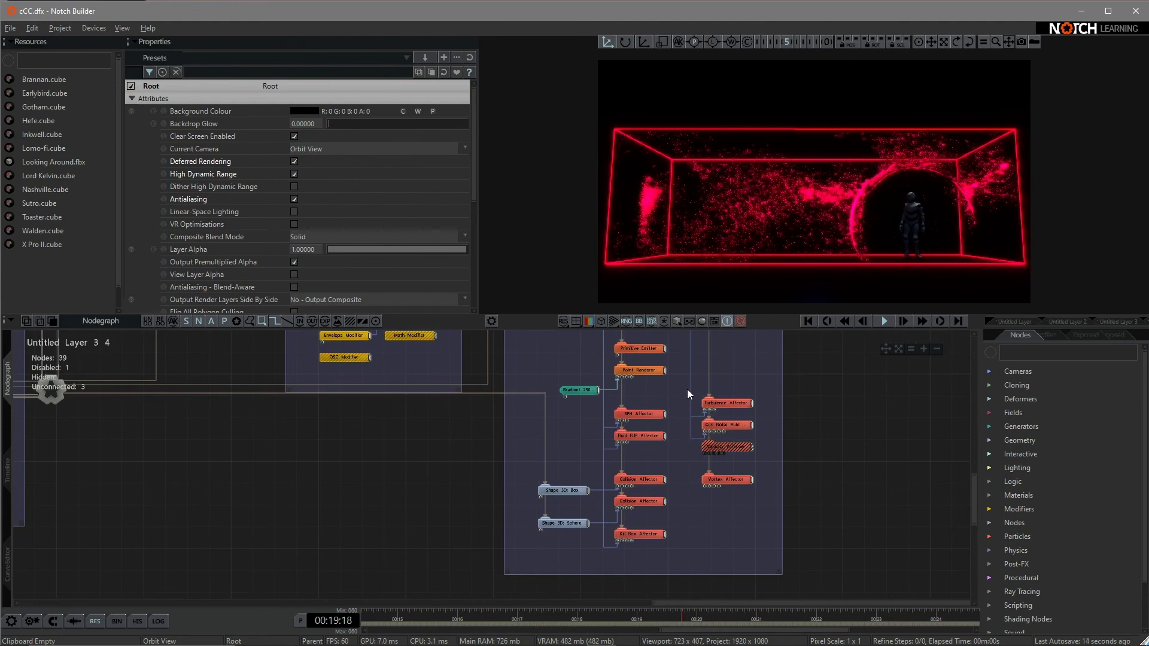
{"action": "left_click", "coordinate": [639, 413]}
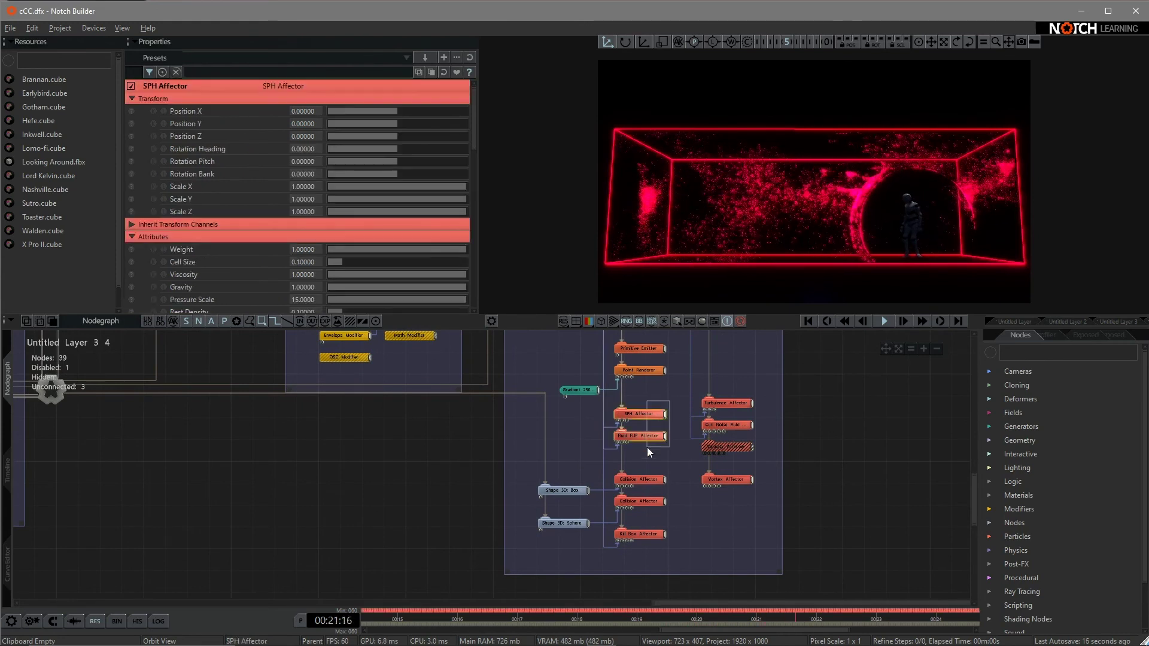
{"action": "left_click", "coordinate": [682, 386]}
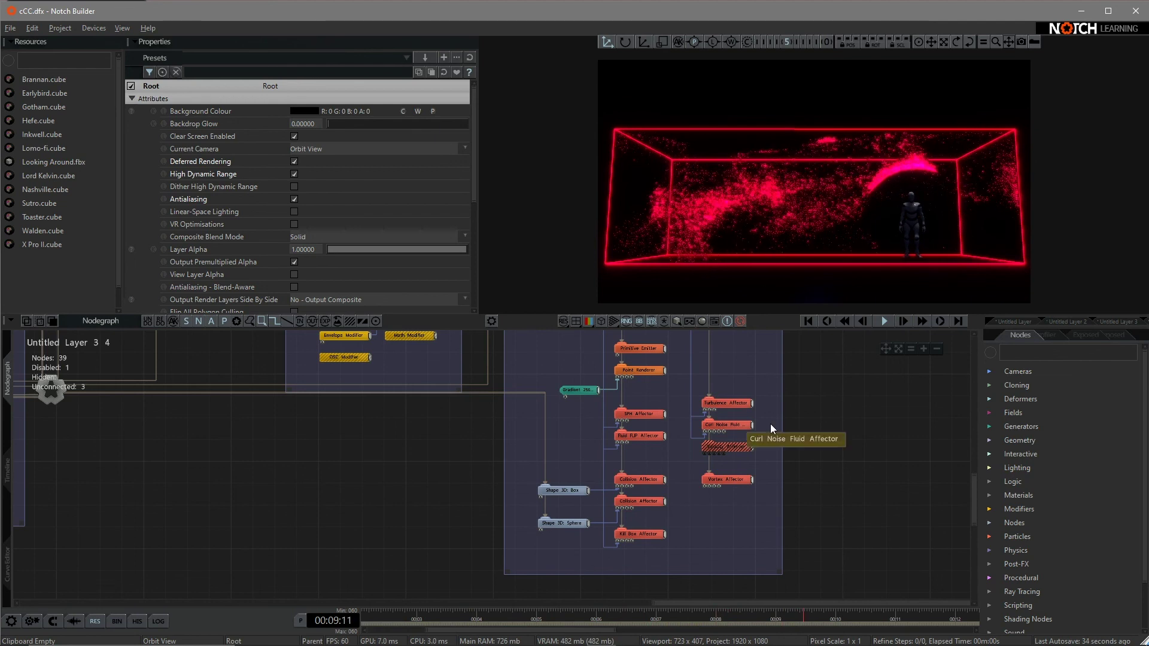
{"action": "middle_click_drag", "start_coordinate": [814, 425], "coordinate": [817, 442]}
{"action": "middle_click_drag", "start_coordinate": [787, 402], "coordinate": [912, 428]}
{"action": "scroll", "coordinate": [535, 474], "scroll_direction": "down", "scroll_amount": 5}
{"action": "middle_click_drag", "start_coordinate": [526, 522], "coordinate": [572, 506]}
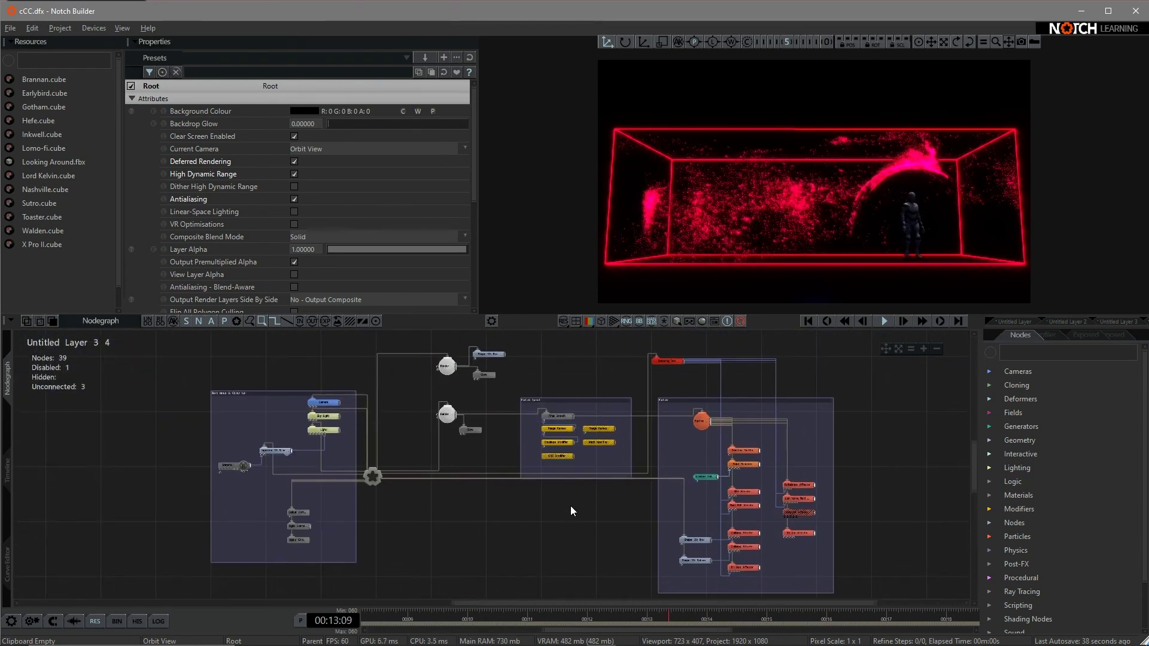